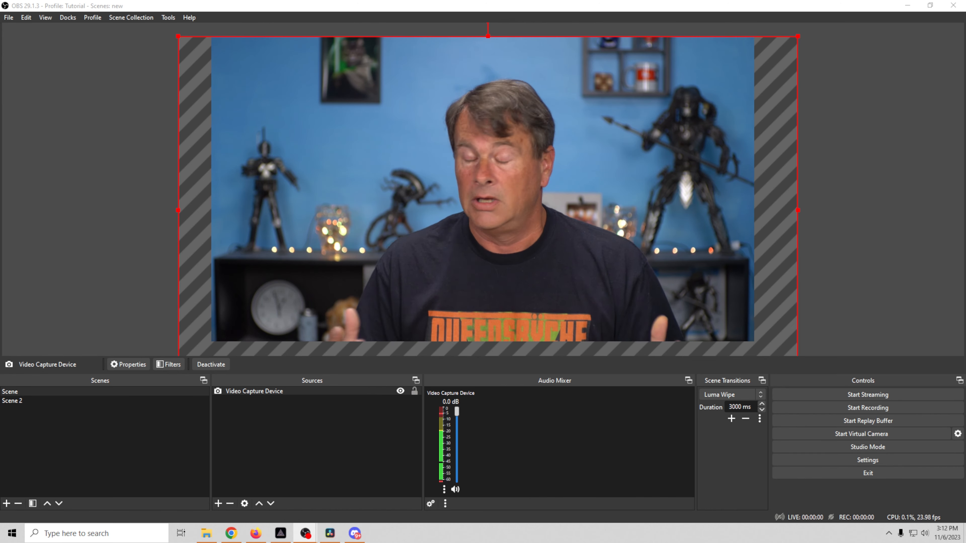
Step: Add a new Application Audio Capture (BETA) source named "Discord" to the current scene
click(350, 442)
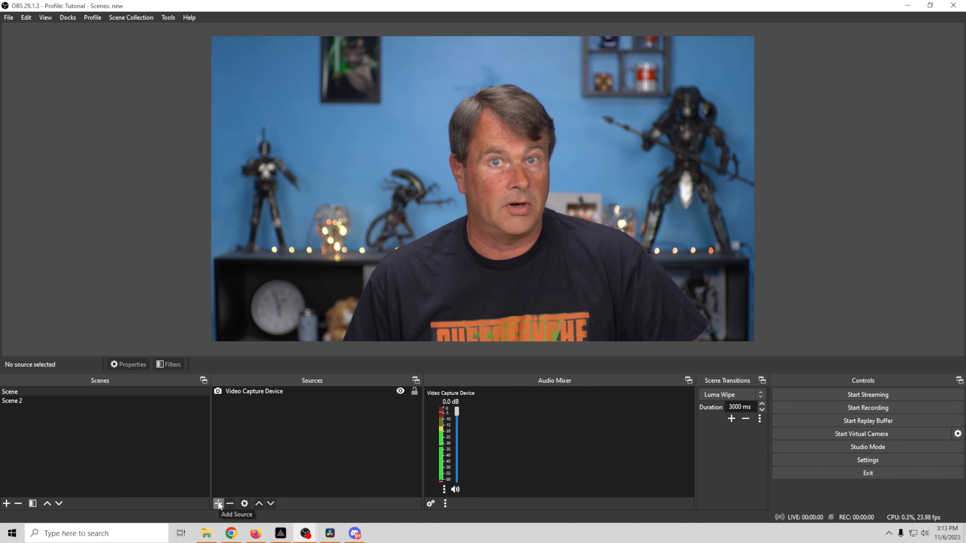
click(219, 504)
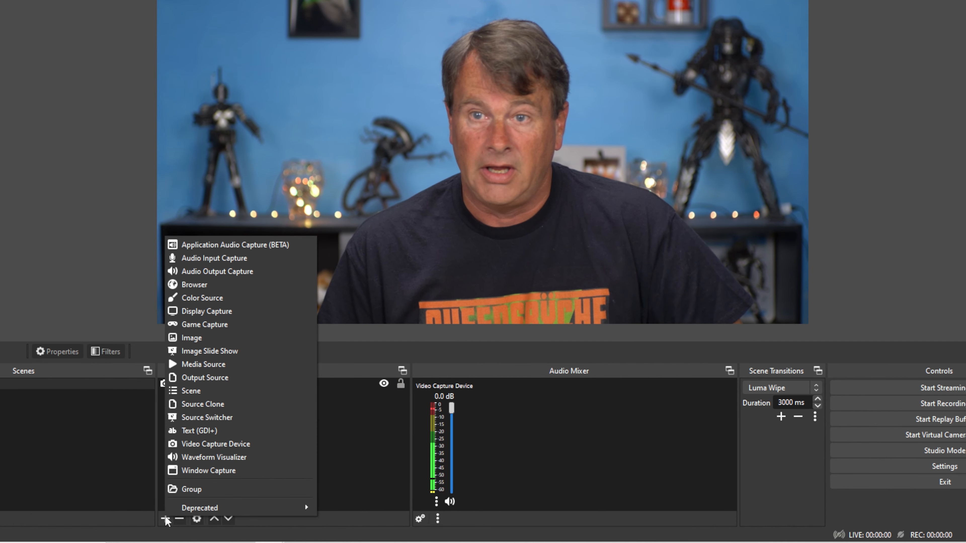
click(250, 247)
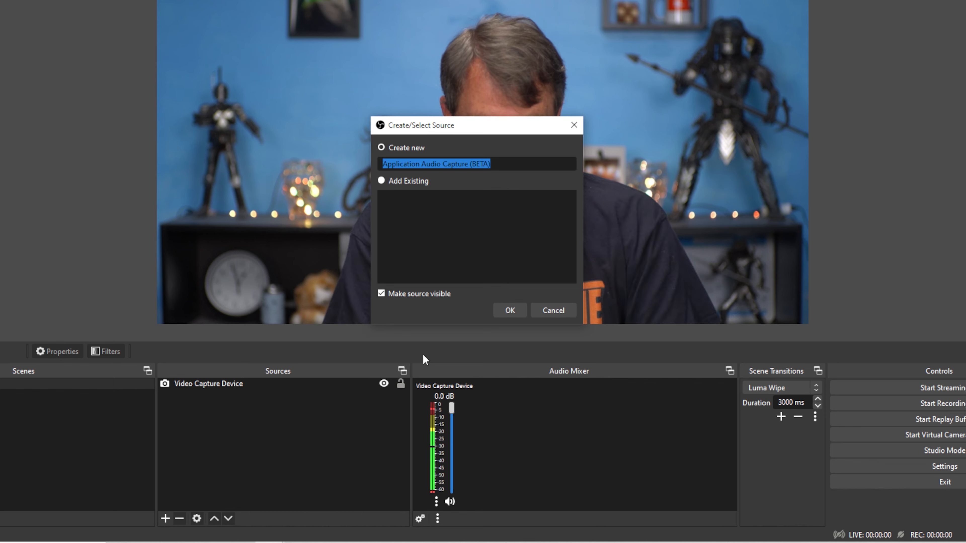
text(Discord)
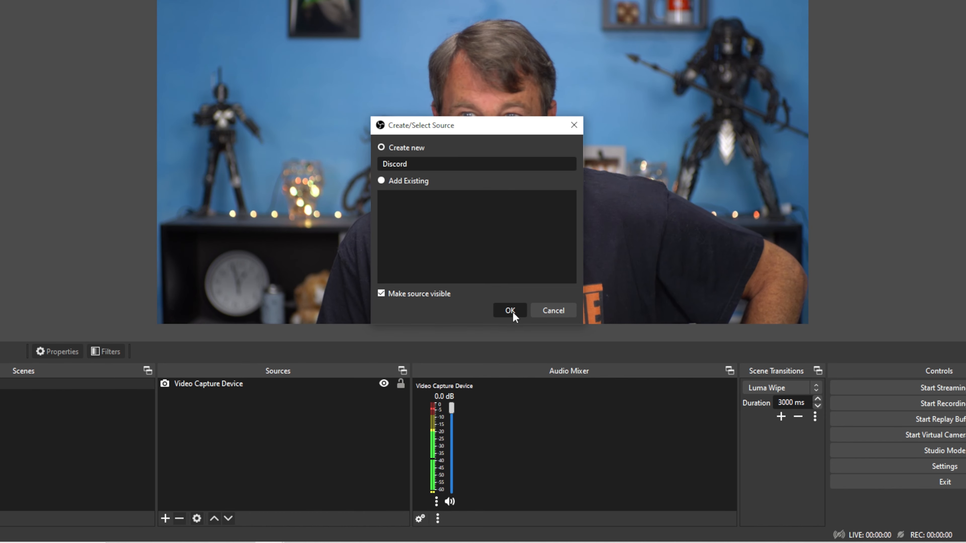
click(512, 311)
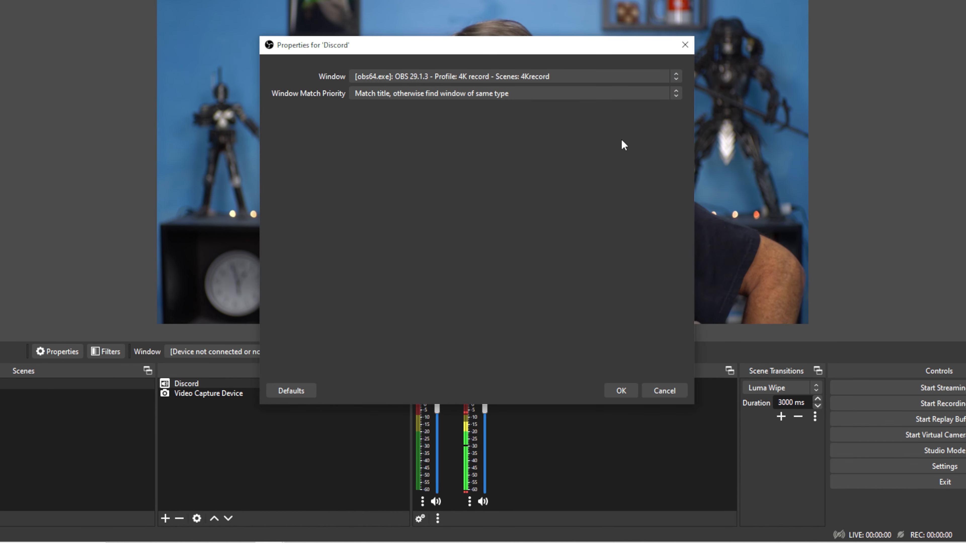
Step: Set the Discord source to capture the Discord.exe window "#live | Call Screener - Discord" and accept its properties
click(624, 77)
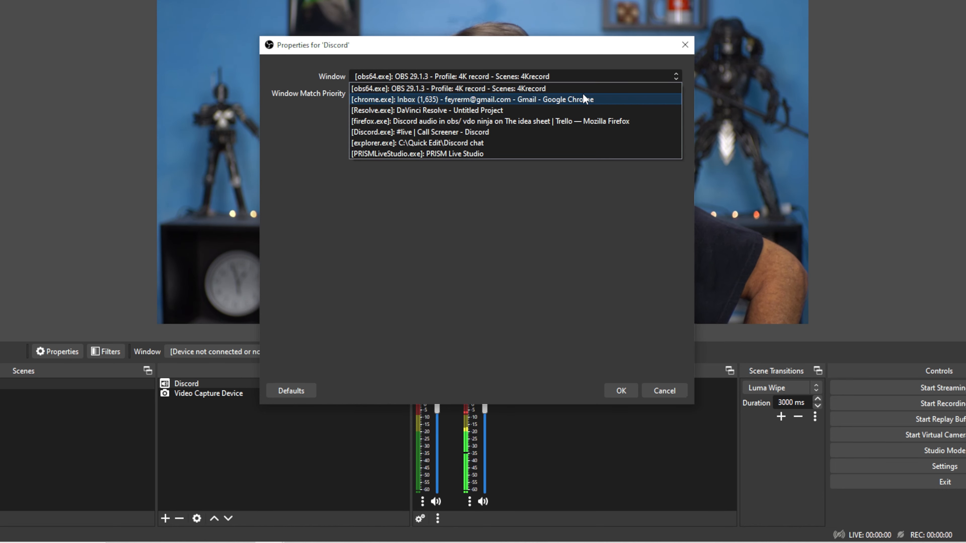
click(482, 130)
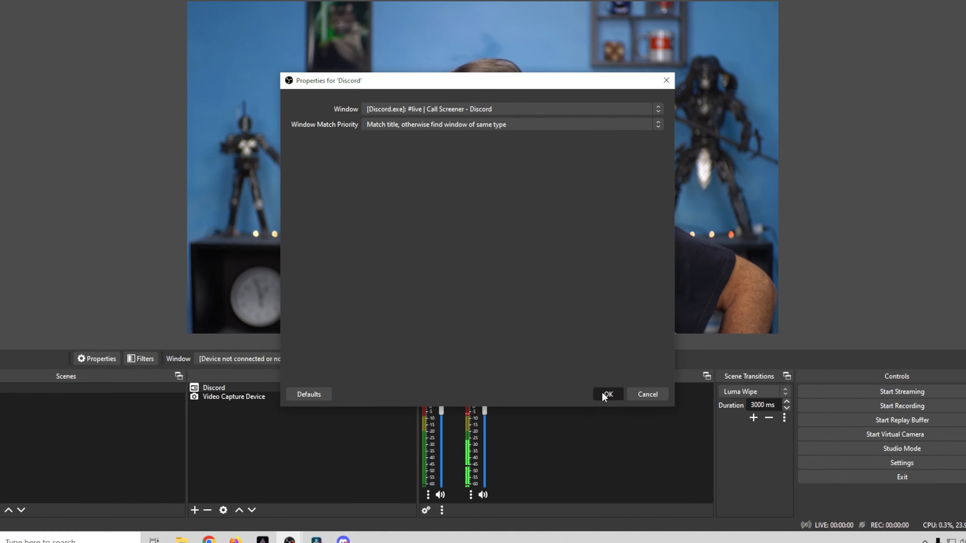
click(602, 393)
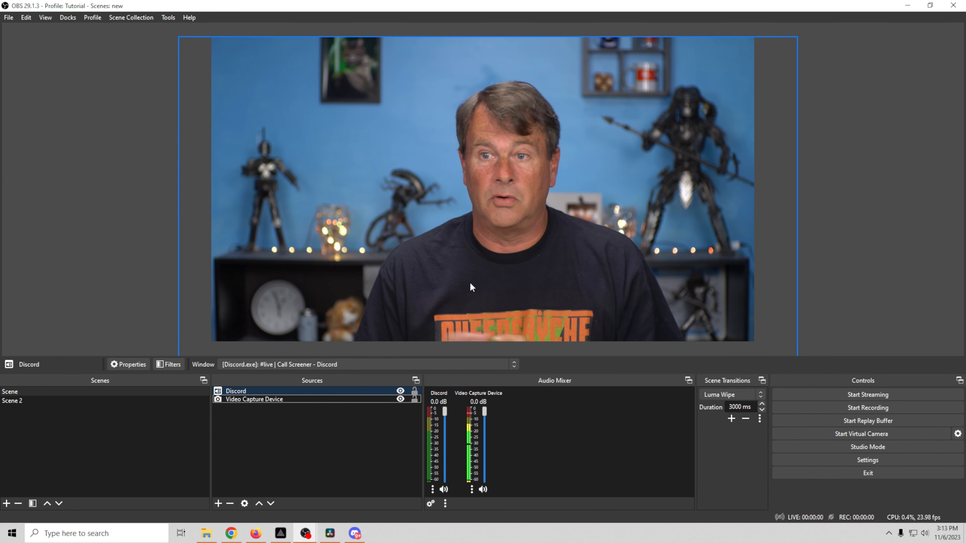
Step: Switch to Discord and check the user volume and mute options of the other member in the PowWow voice channel
click(354, 533)
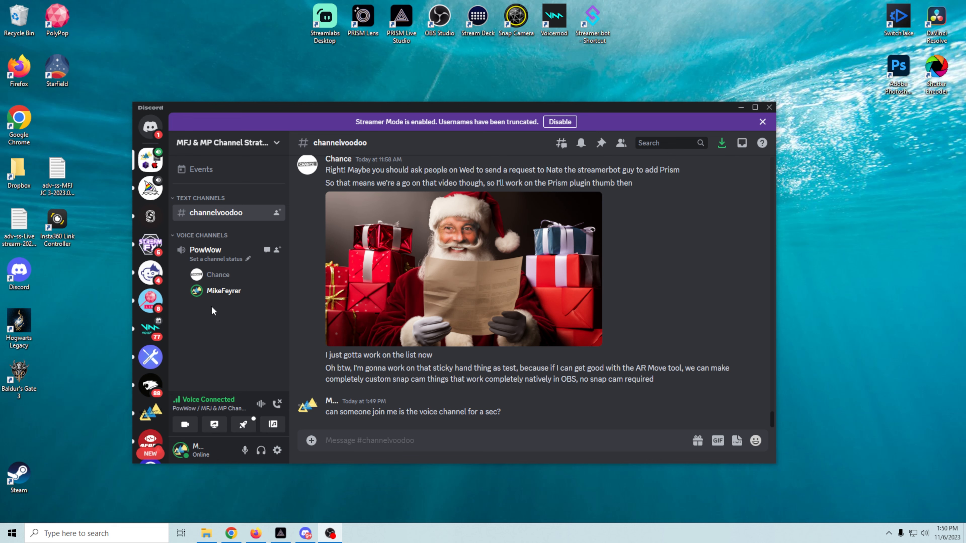
right_click(212, 282)
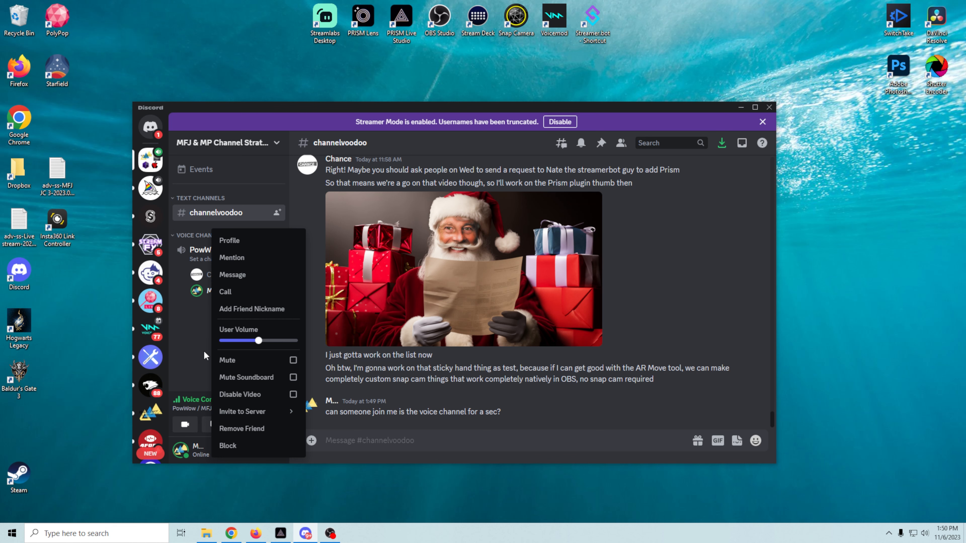
click(182, 354)
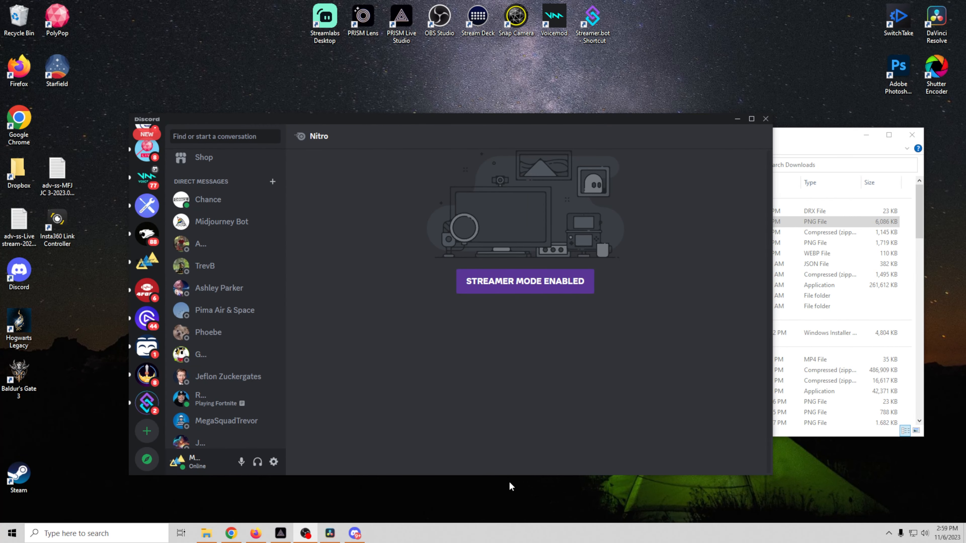
Step: Create a custom Discord server for me and my friends, named "Call Screener"
click(148, 431)
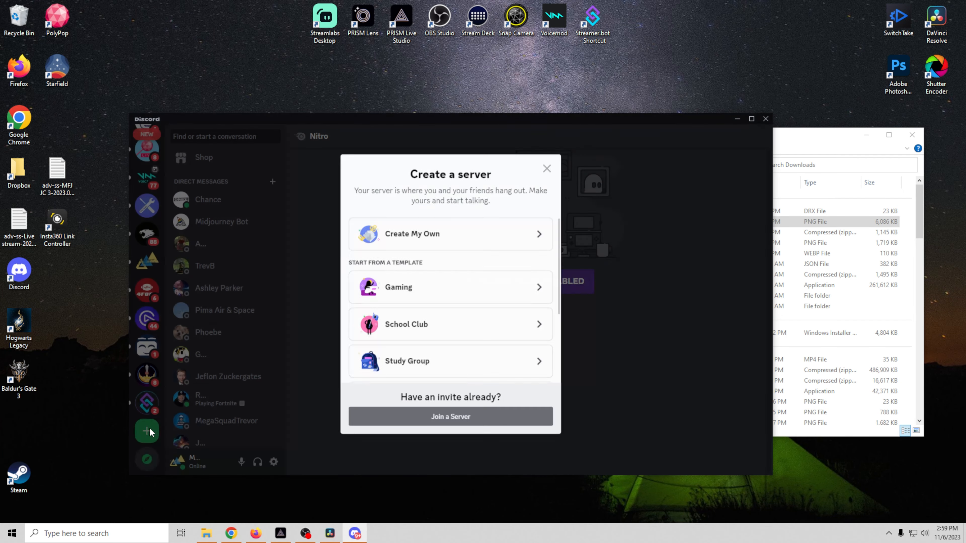
click(469, 233)
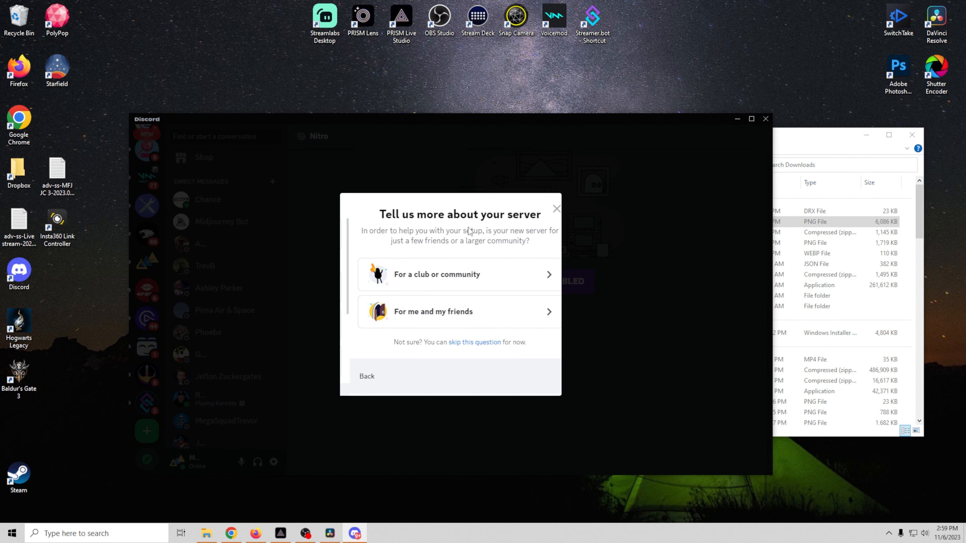
click(470, 316)
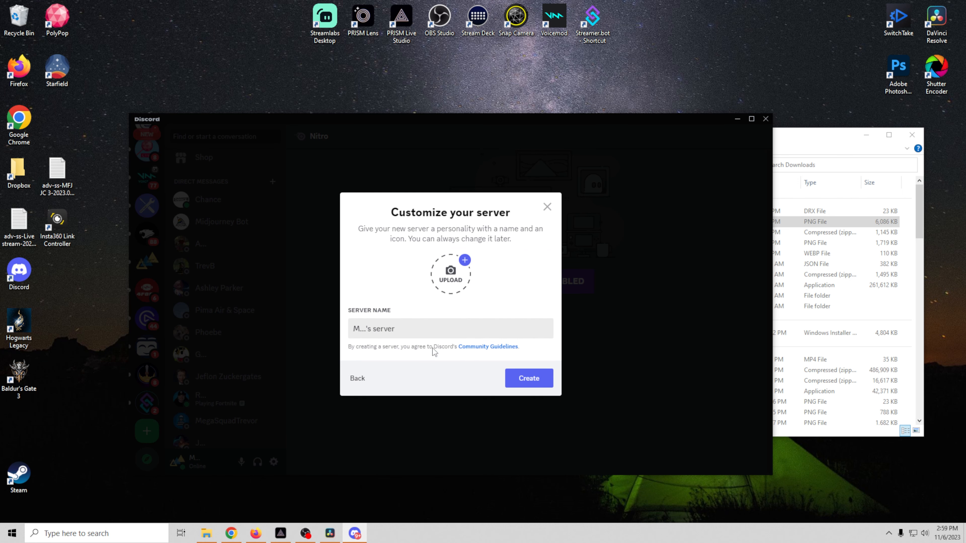
drag(406, 331, 298, 333)
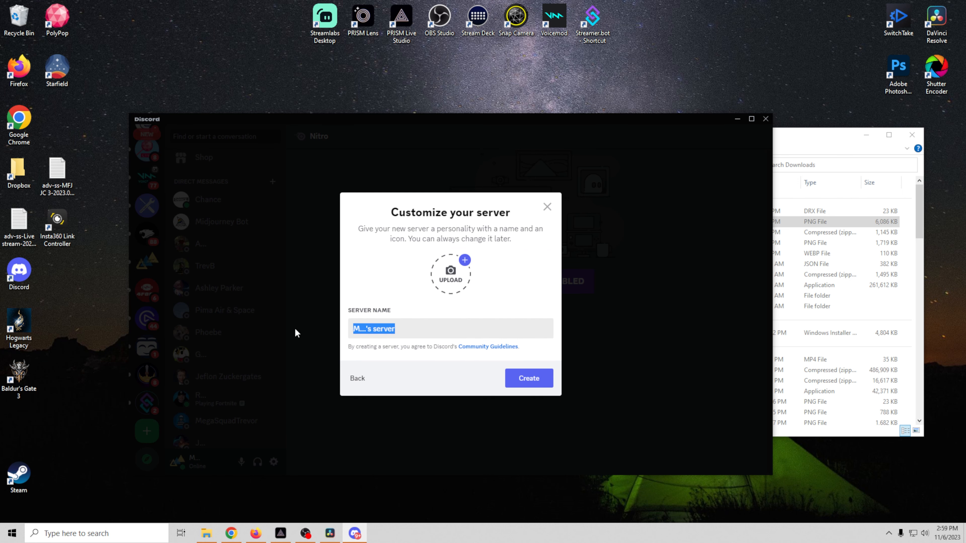
text(Call Screener)
click(527, 379)
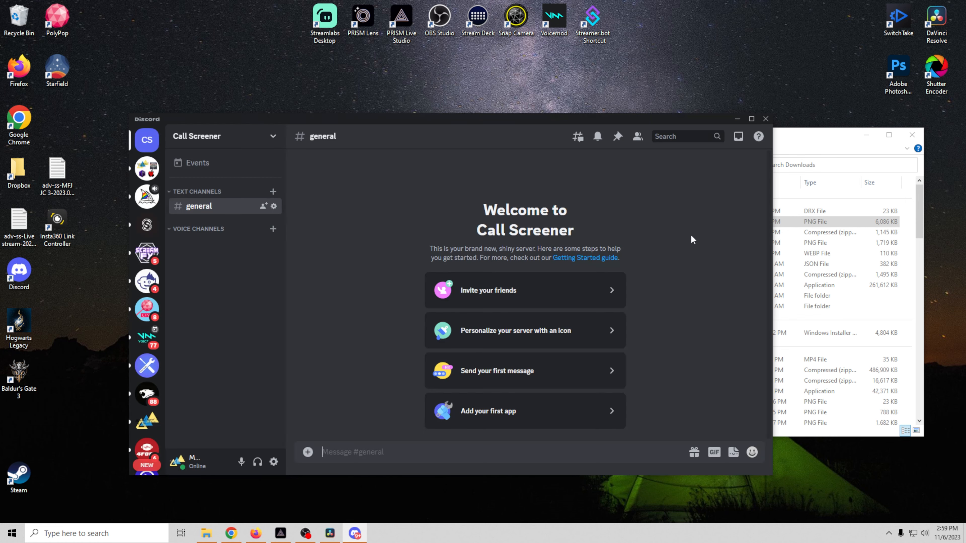
Step: Create a public text-type channel named "screen" under the Voice Channels category
click(273, 229)
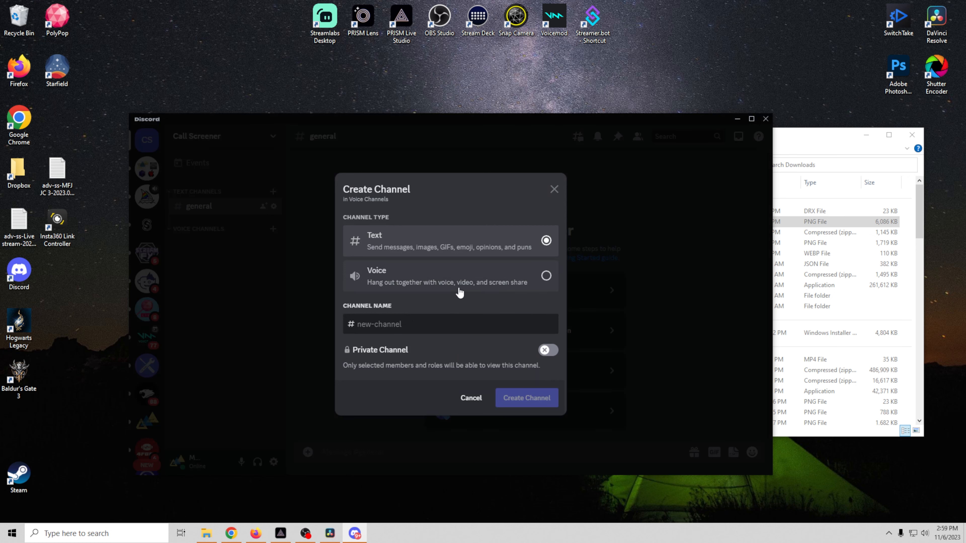
text(screen)
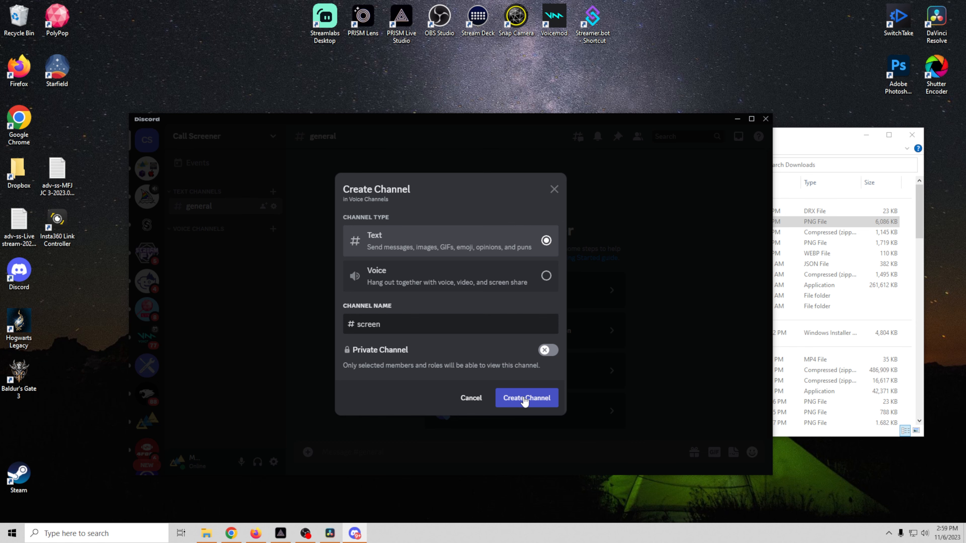
click(525, 399)
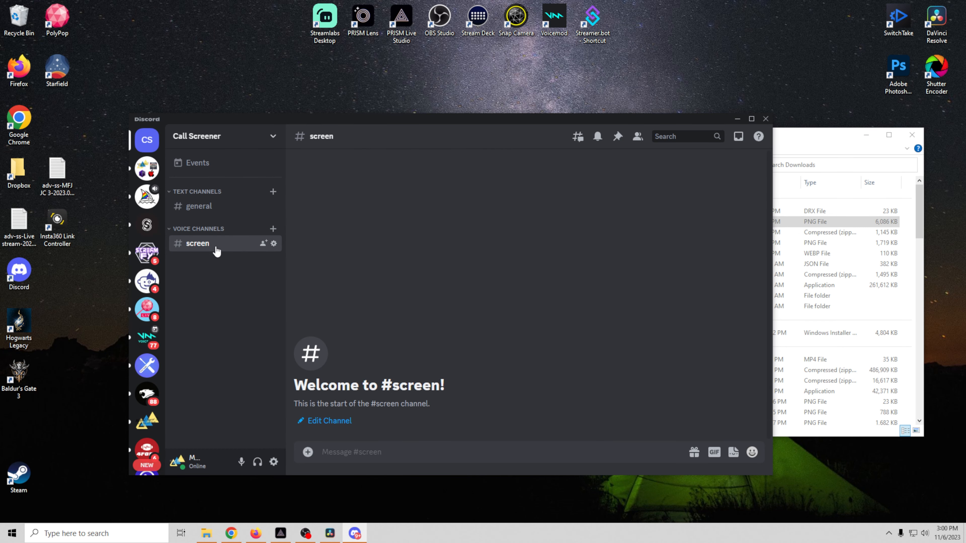
Step: Create a private text-type channel named "live" under Voice Channels without adding any members or roles
click(273, 229)
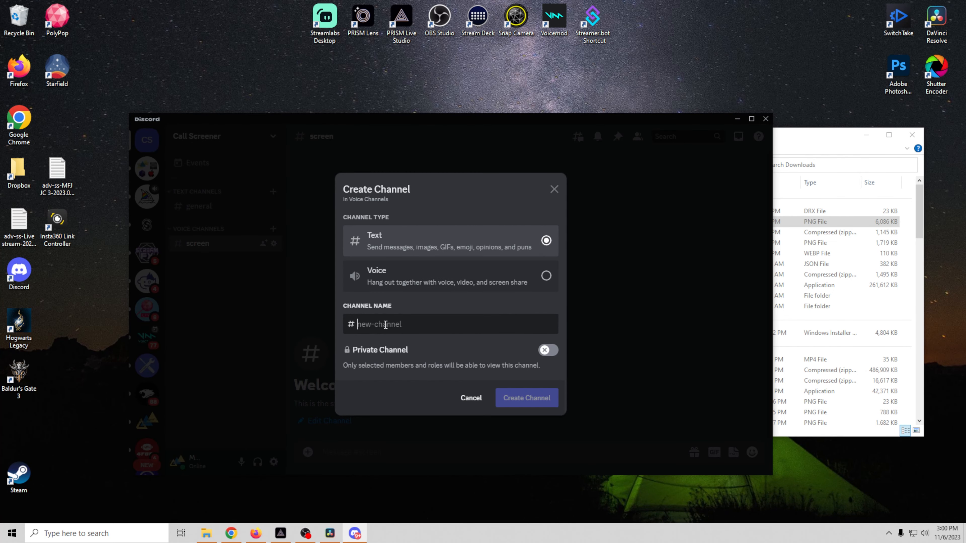
text(live)
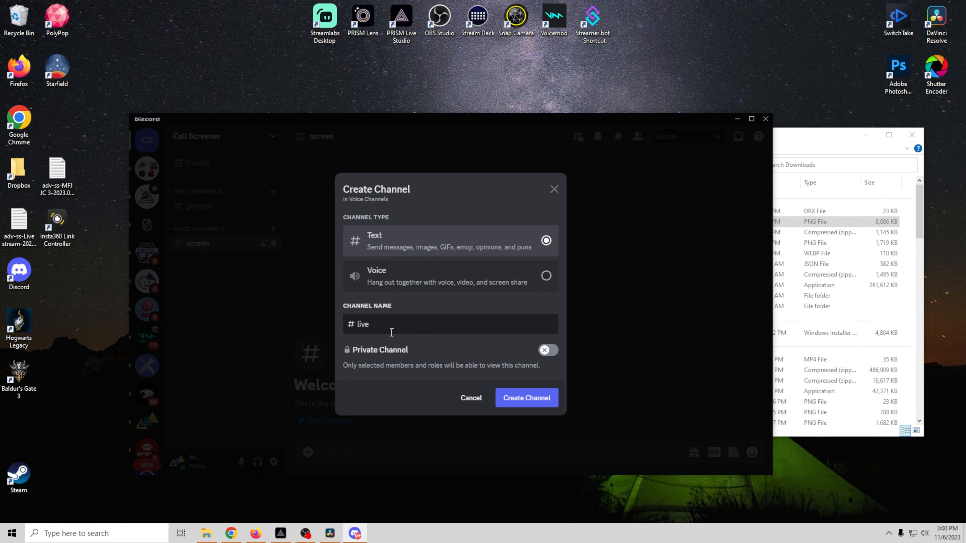
click(546, 350)
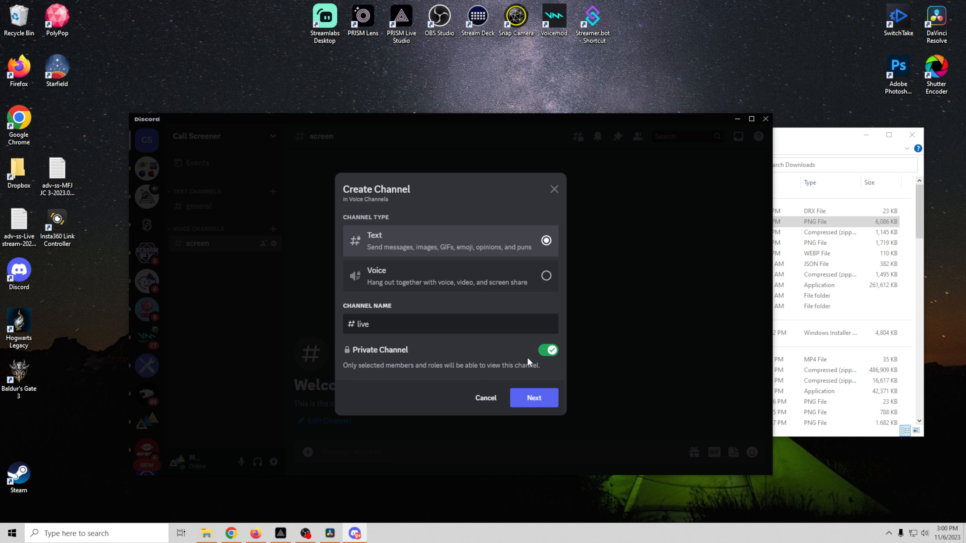
click(547, 398)
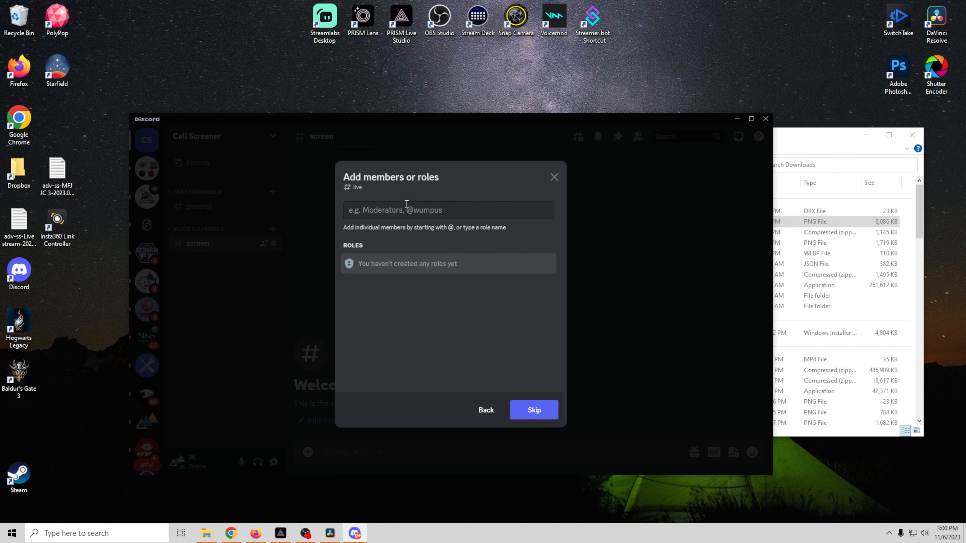
key(Escape)
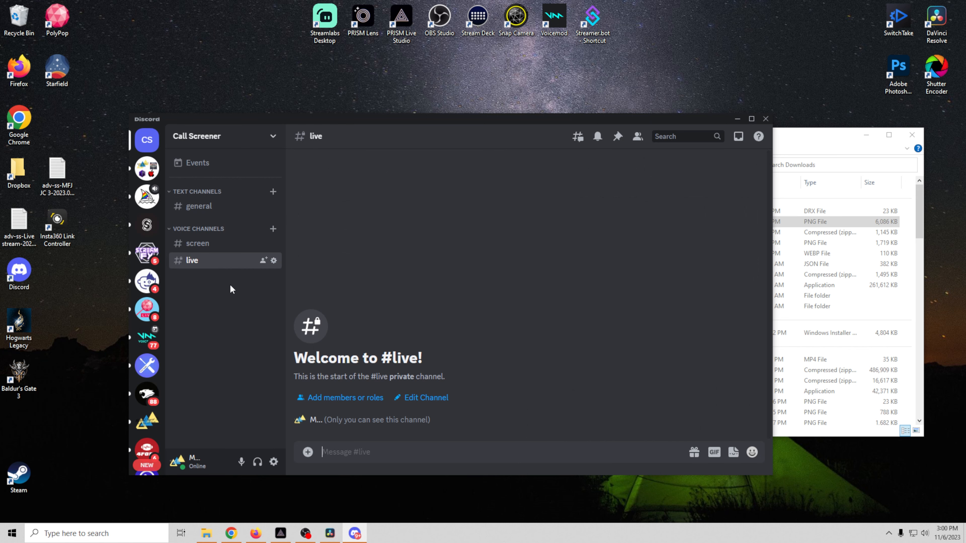
Step: View the screen and live channels in turn to compare the public channel with the private one
click(210, 246)
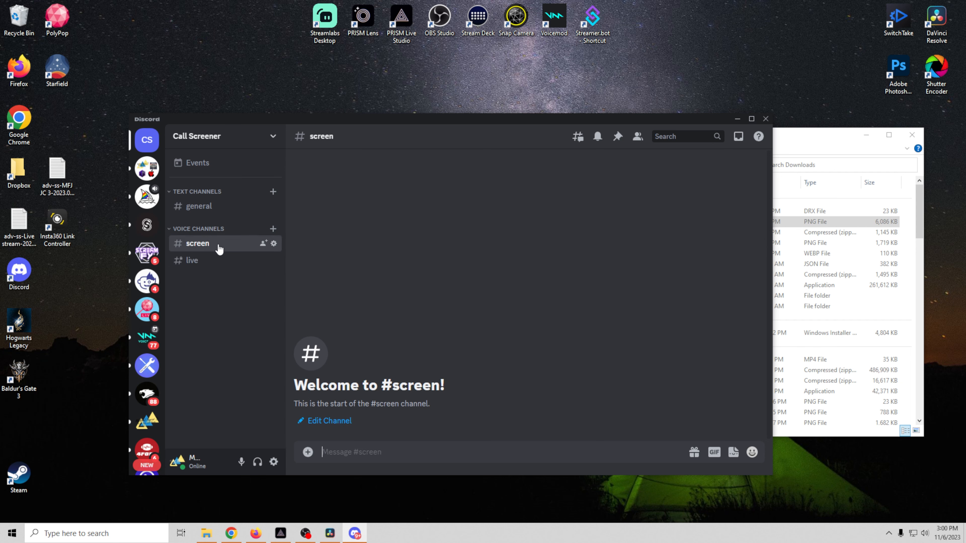
click(194, 262)
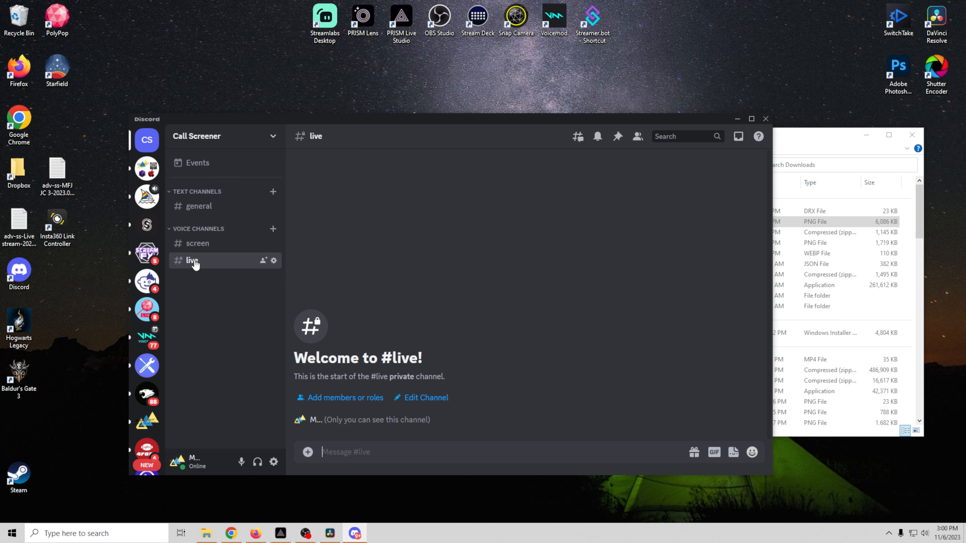
click(199, 248)
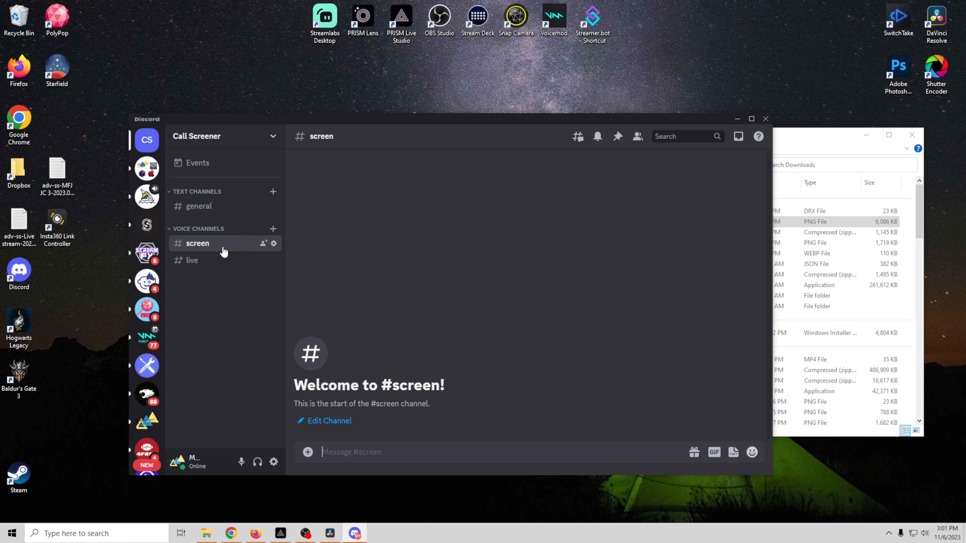
click(191, 267)
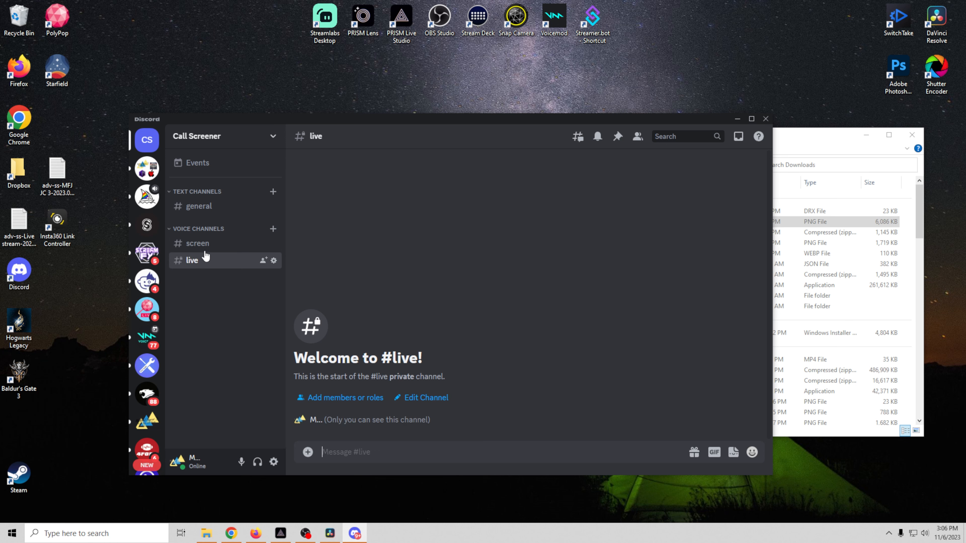
click(202, 245)
click(196, 266)
click(203, 246)
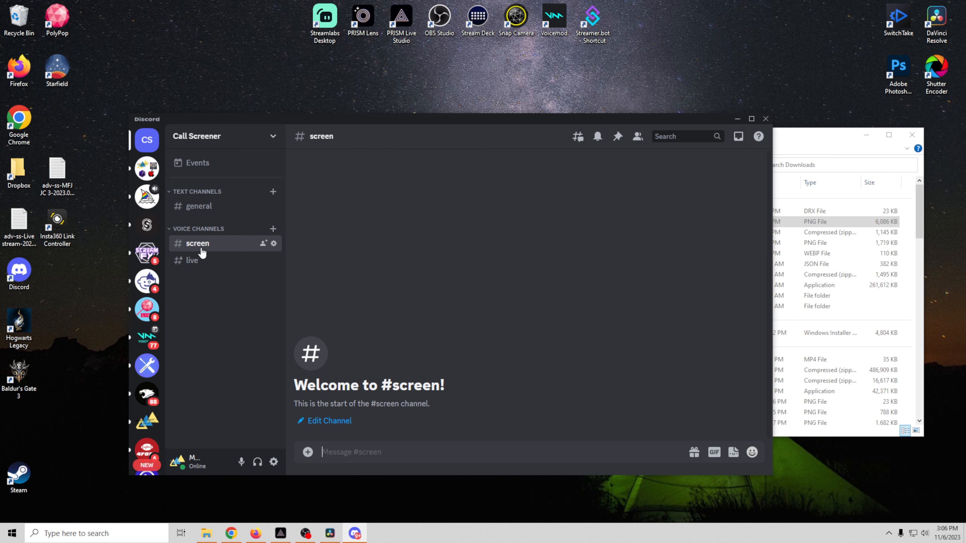
Step: Check the options for adding members or roles to the live channel and close them without adding anyone
click(196, 263)
click(359, 399)
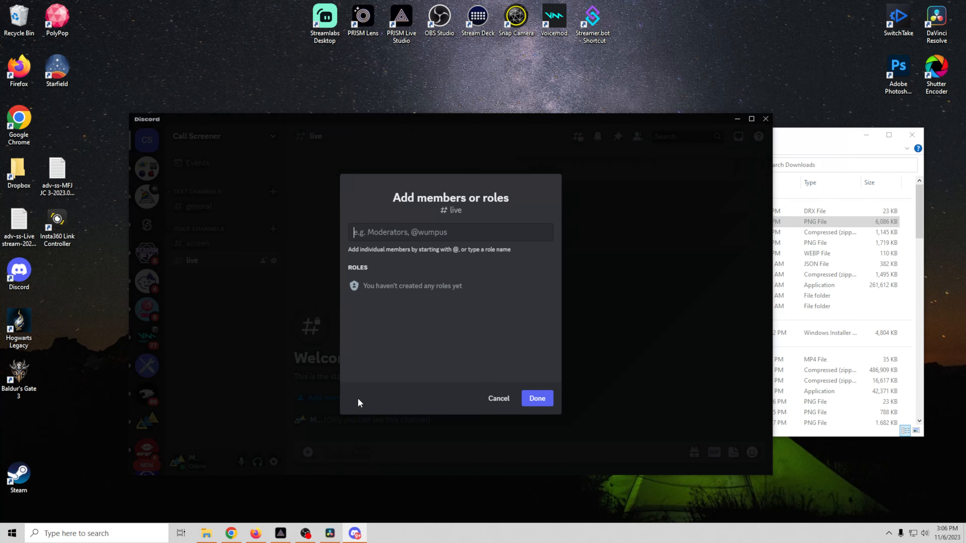
click(537, 398)
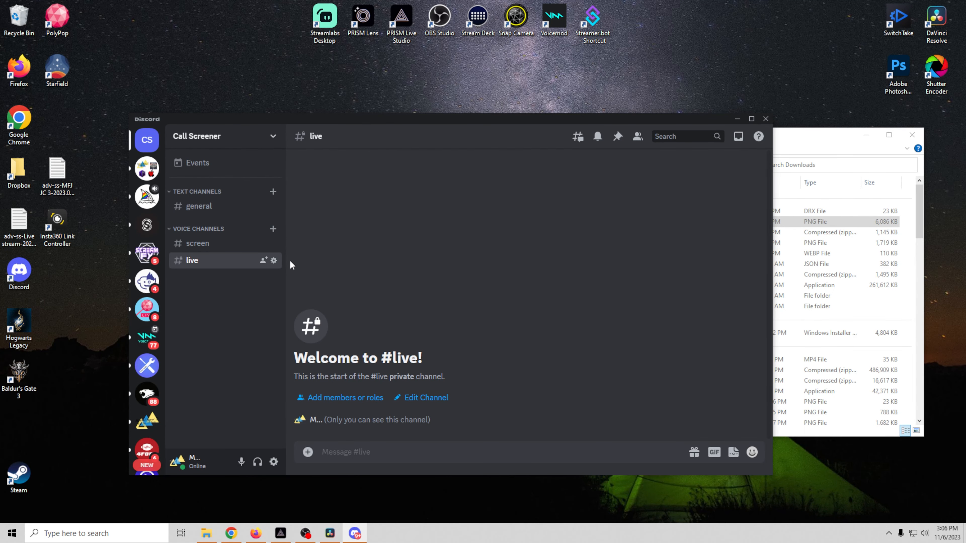
Step: Review the live channel's overview settings and advanced permissions, and leave its settings without changes
click(274, 261)
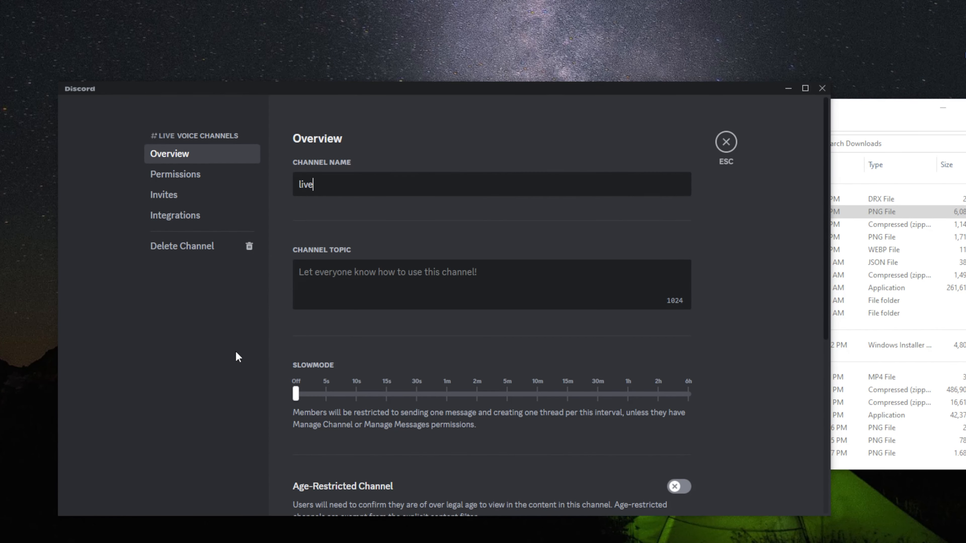
scroll(376, 384, down, 8)
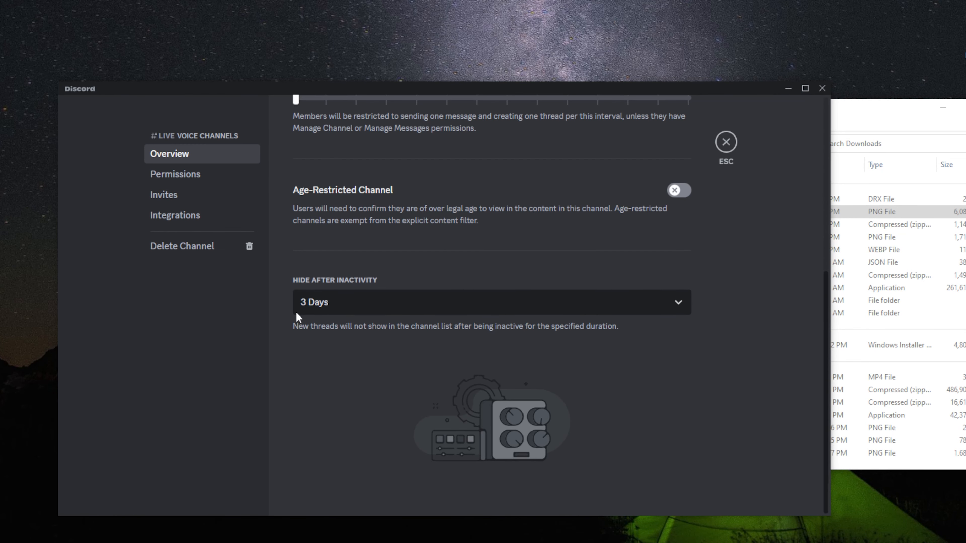
click(173, 175)
scroll(300, 398, down, 6)
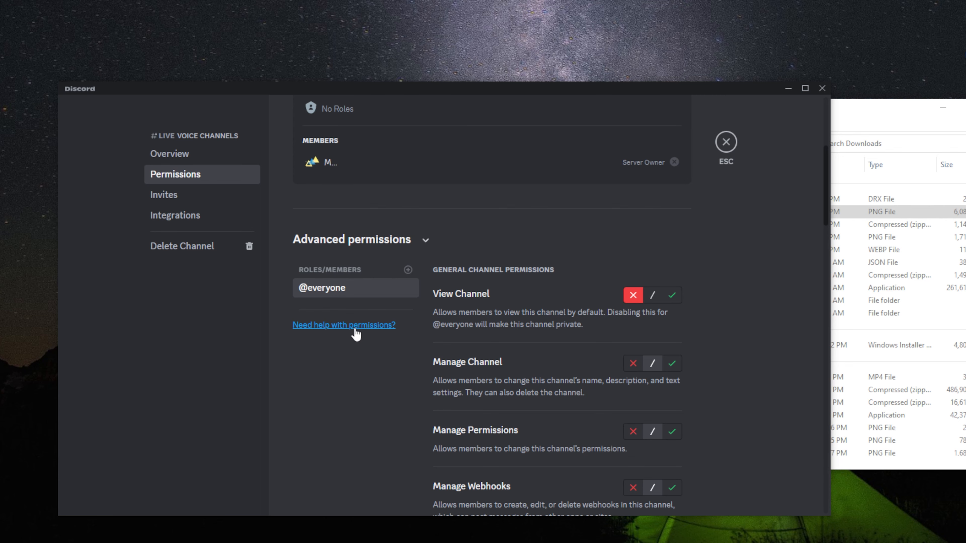
key(Escape)
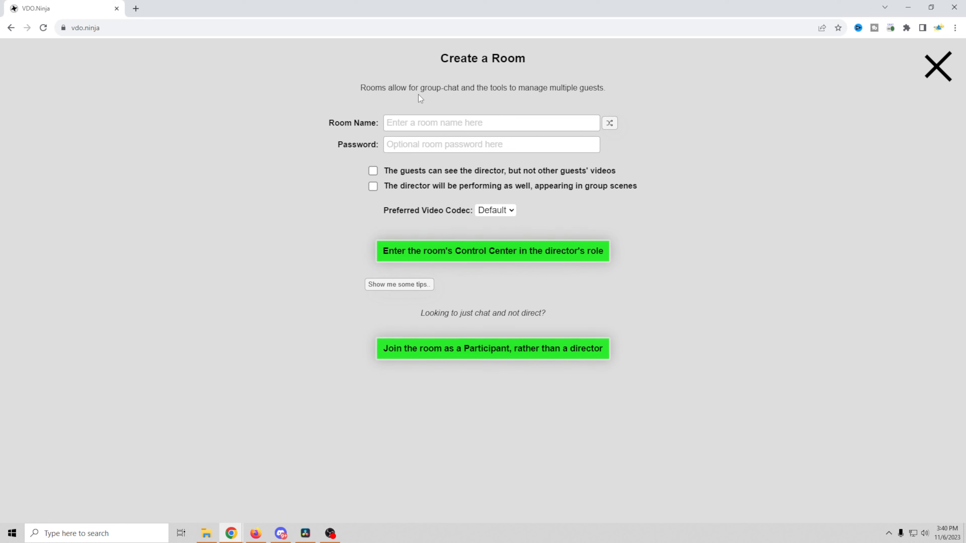
Step: In VDO.Ninja's room creation form, enter "friends gathering" as the room name
click(423, 124)
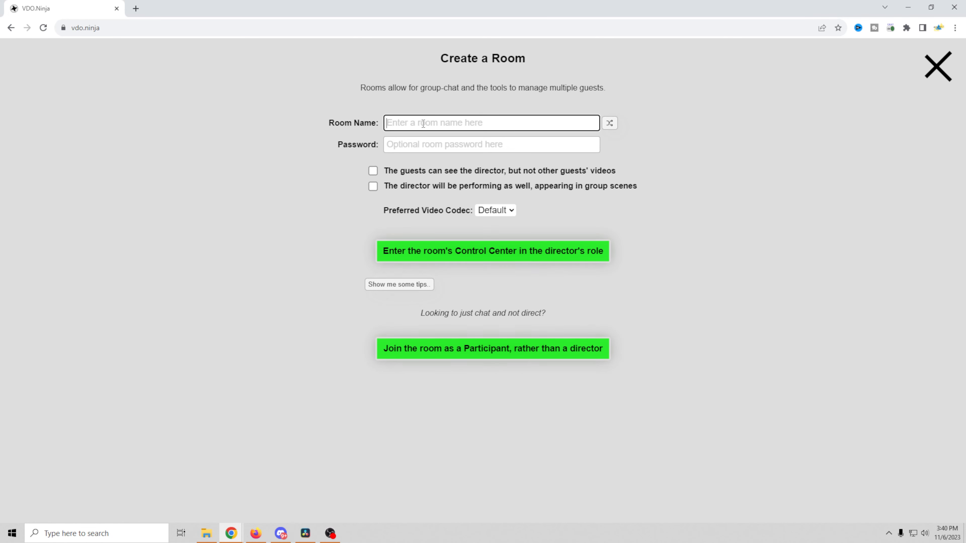
text(friends gatherin)
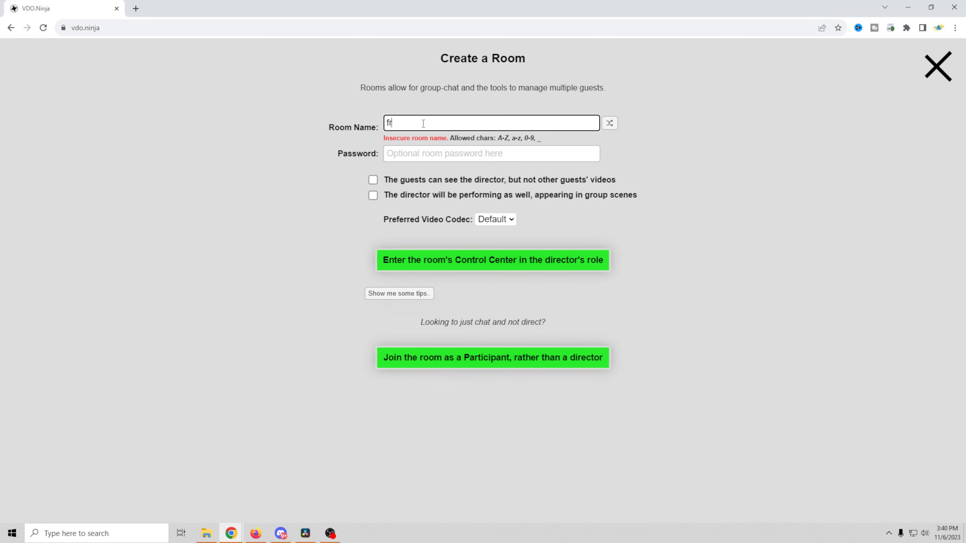
text(g)
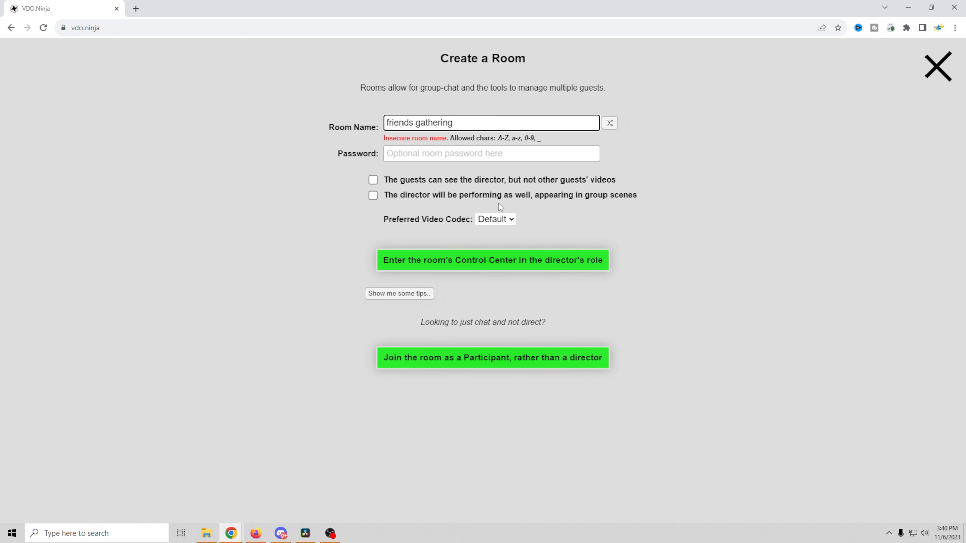
Step: Check the explanation of the director-performing option and the preferred video codec choices, leaving the codec at Default
mouse_move(588, 198)
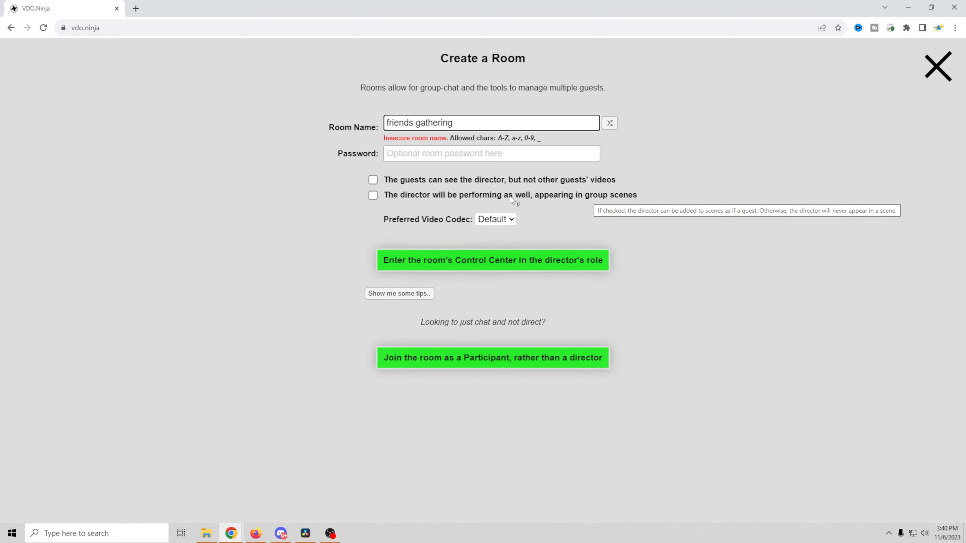
click(510, 219)
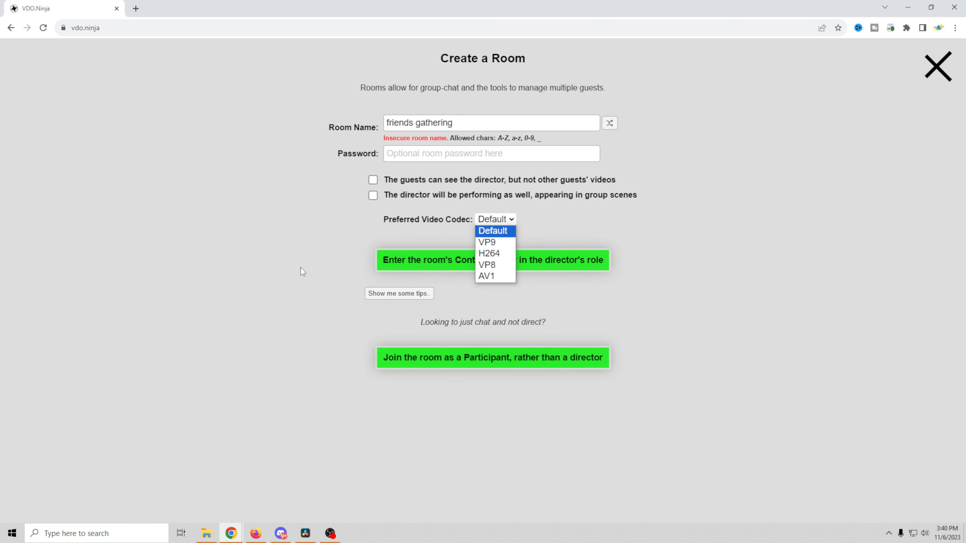
click(310, 253)
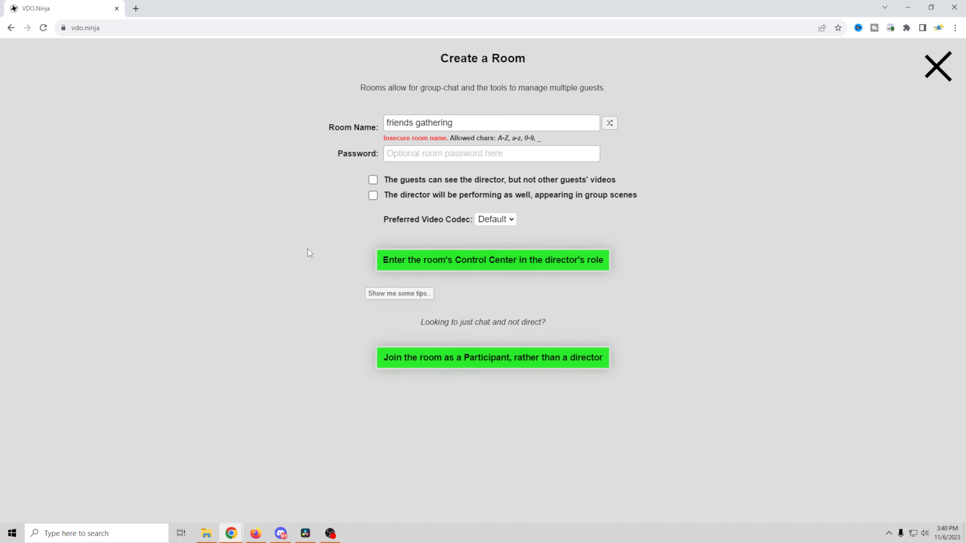